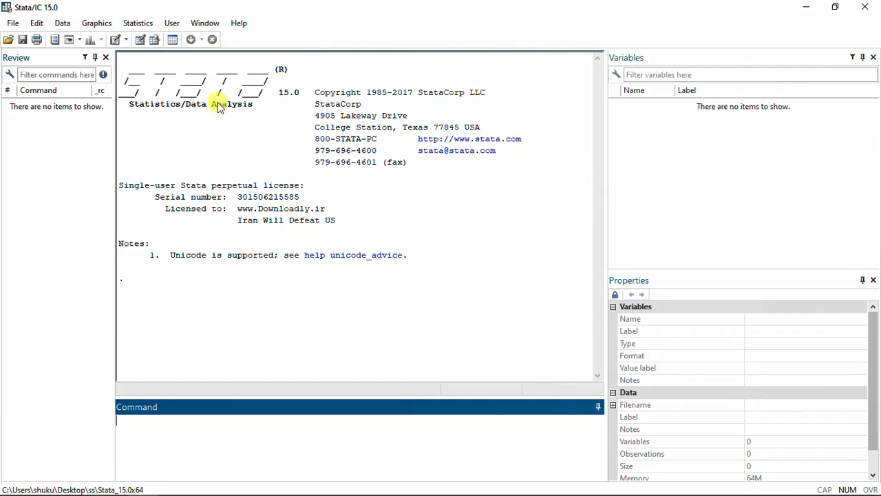
- Open the Example dataset from the lesson folder on the Desktop
{"action": "left_click", "coordinate": [9, 40]}
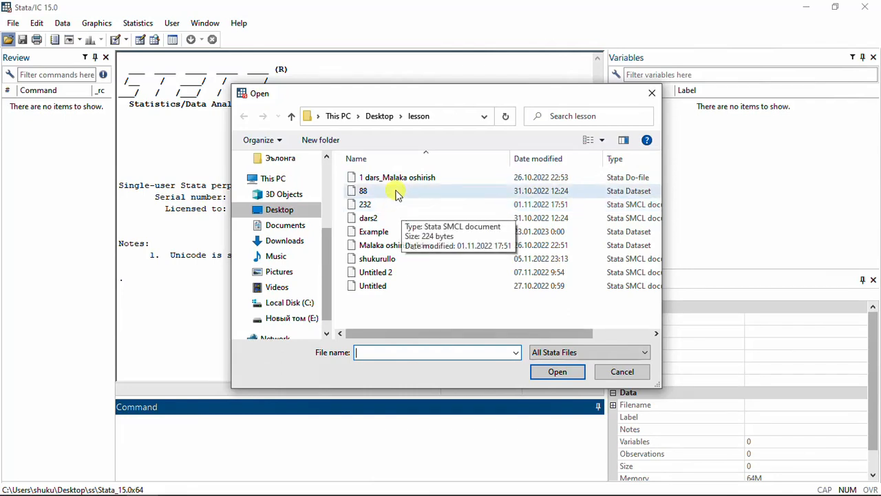
{"action": "left_click", "coordinate": [377, 237]}
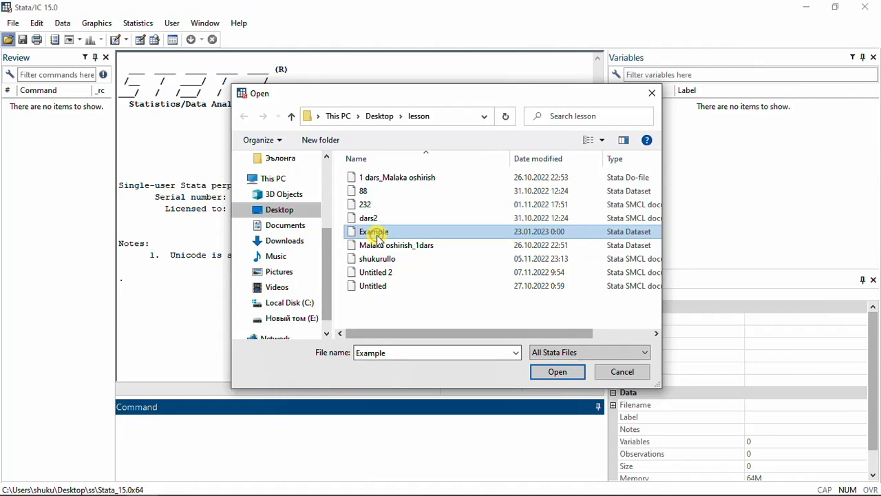
{"action": "left_click", "coordinate": [559, 373]}
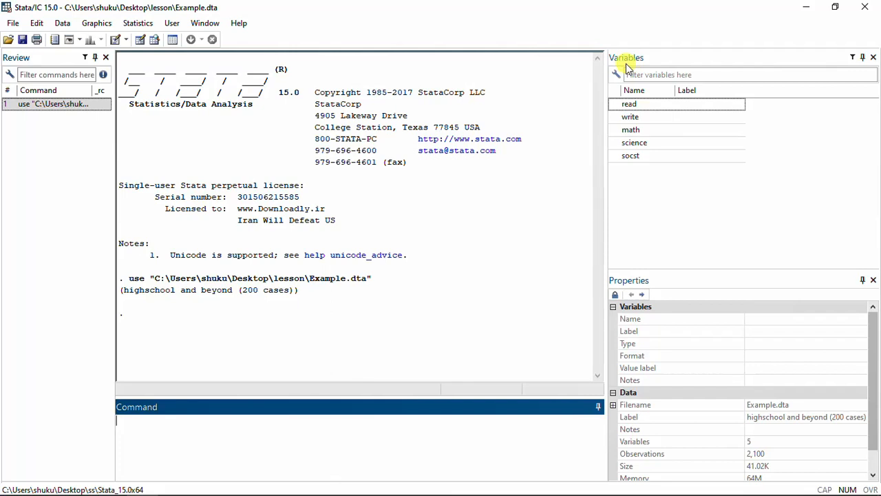
{"action": "mouse_move", "coordinate": [635, 108]}
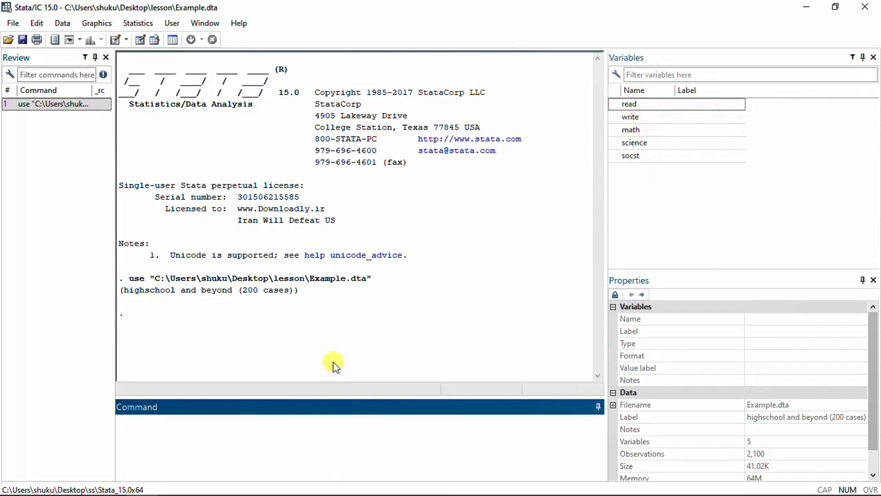
- Open the dataset for editing and set the write value in row 3 to 45
{"action": "left_click", "coordinate": [140, 39]}
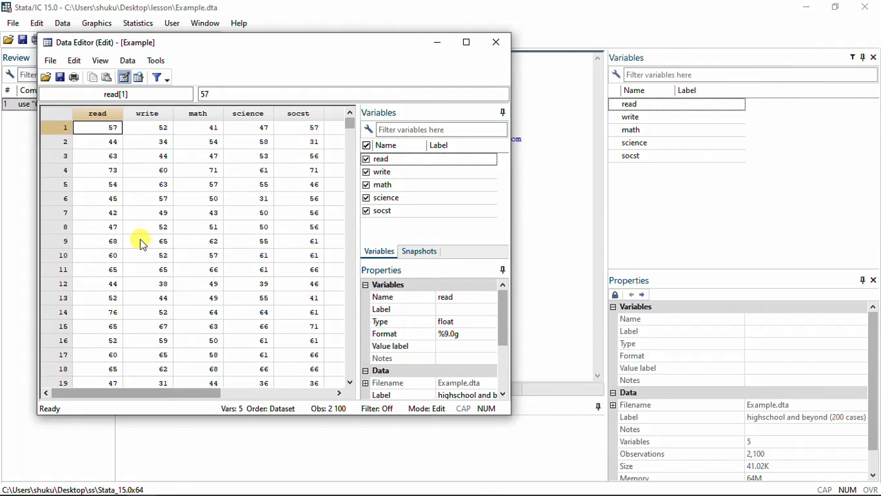
{"action": "left_click", "coordinate": [160, 157]}
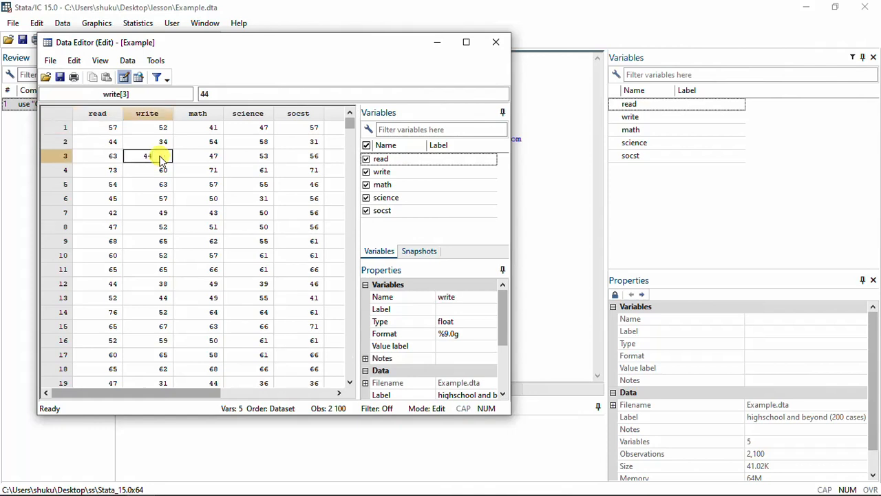
{"action": "type", "text": "45"}
{"action": "key", "text": "Return"}
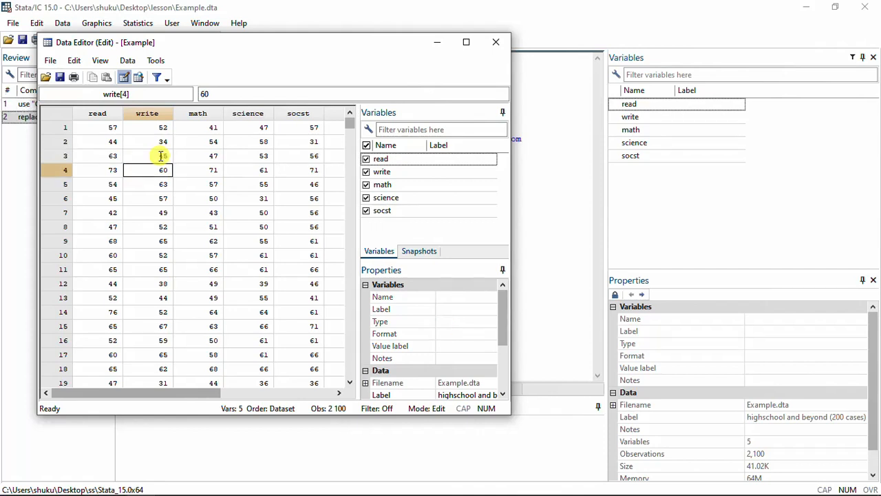
- Save the edited dataset over the existing Example.dta file and close the Data Editor
{"action": "left_click", "coordinate": [61, 77]}
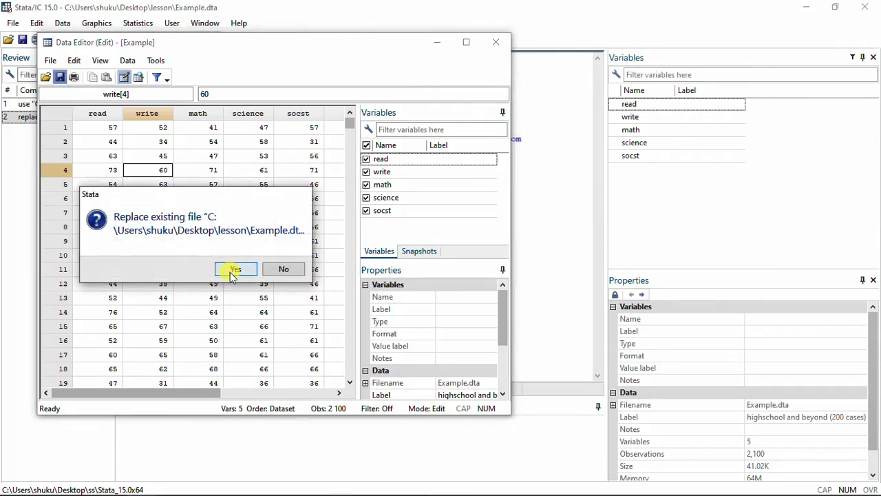
{"action": "left_click", "coordinate": [233, 271]}
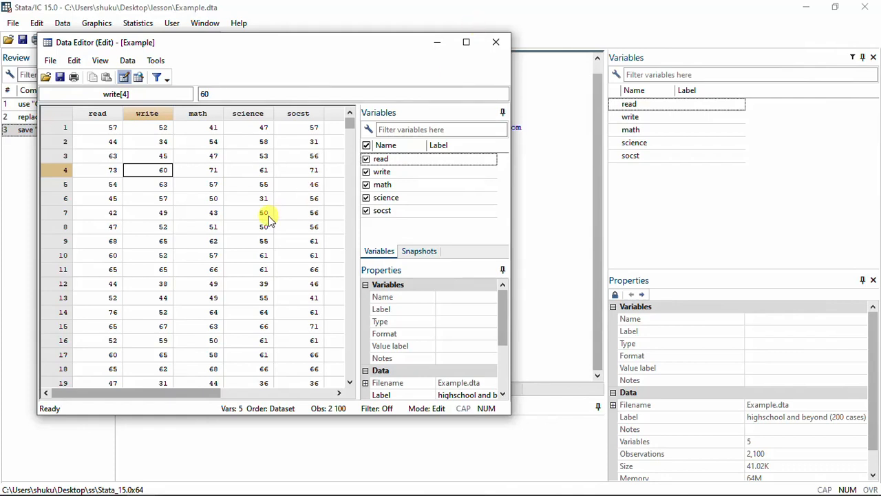
{"action": "left_click", "coordinate": [496, 42]}
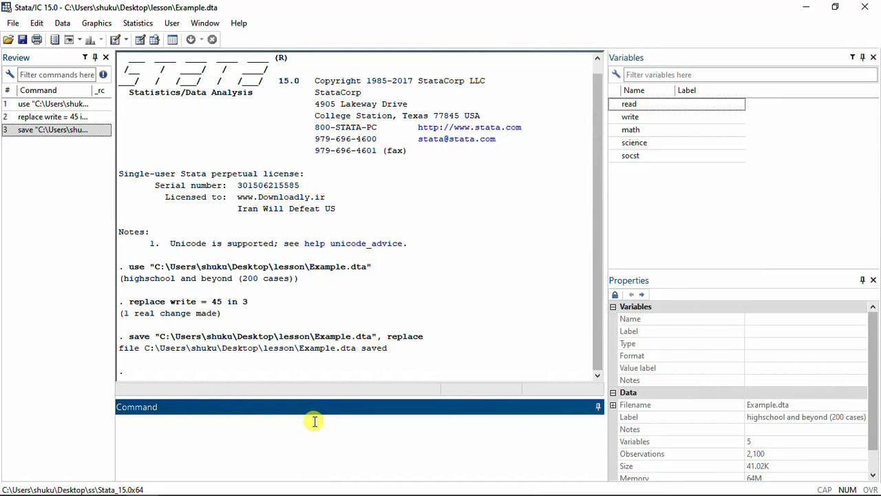
- Save the dataset twice more from the main window, replacing the existing Example.dta each time
{"action": "left_click", "coordinate": [22, 40]}
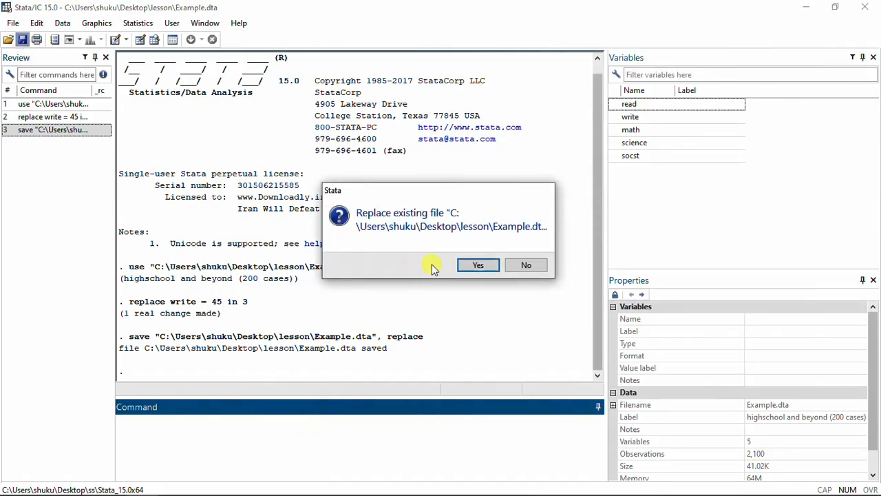
{"action": "left_click", "coordinate": [475, 265]}
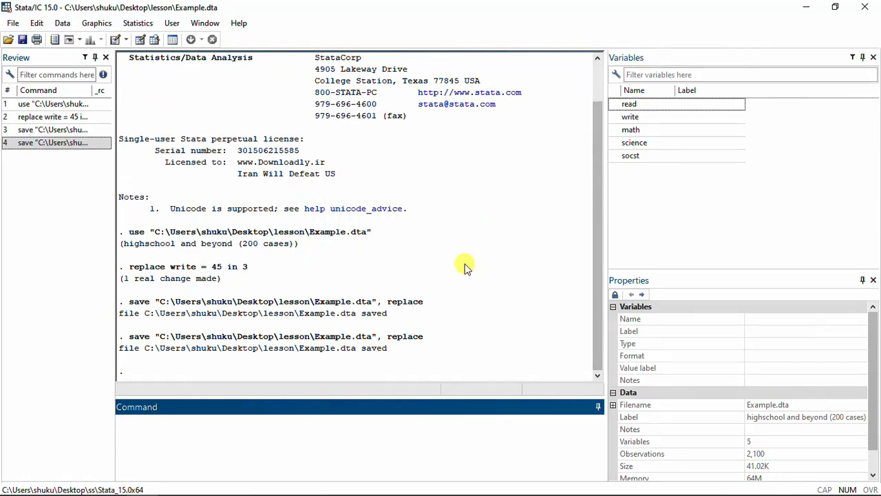
{"action": "left_click", "coordinate": [22, 39]}
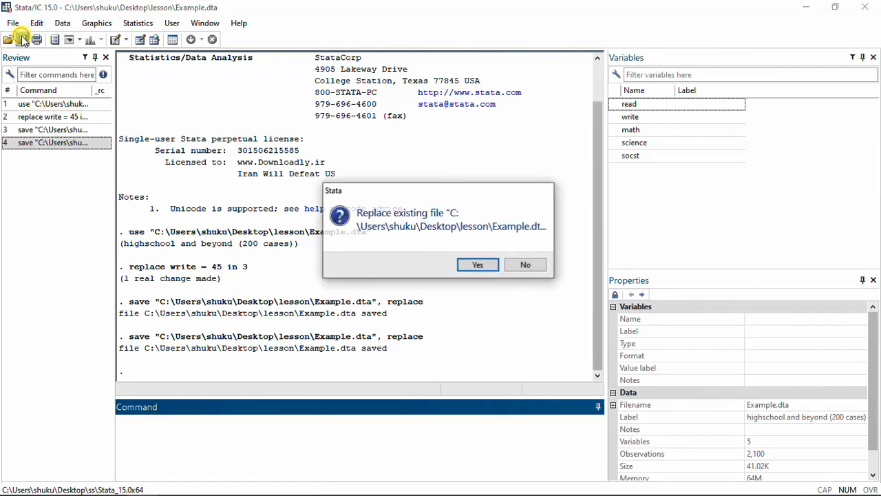
{"action": "left_click", "coordinate": [476, 265]}
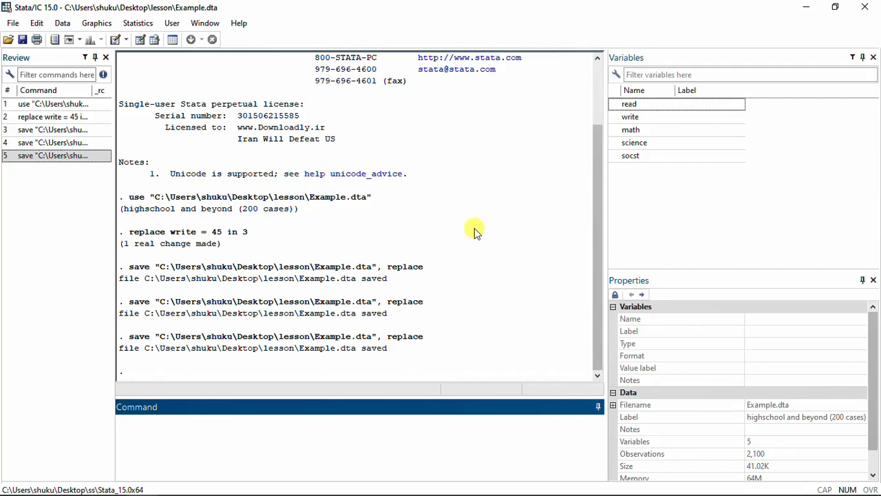
{"action": "left_click", "coordinate": [8, 24]}
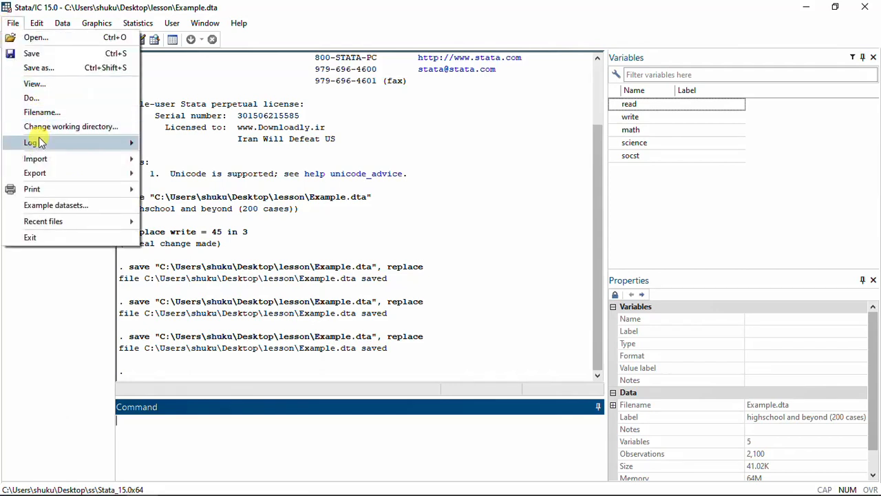
{"action": "mouse_move", "coordinate": [38, 142]}
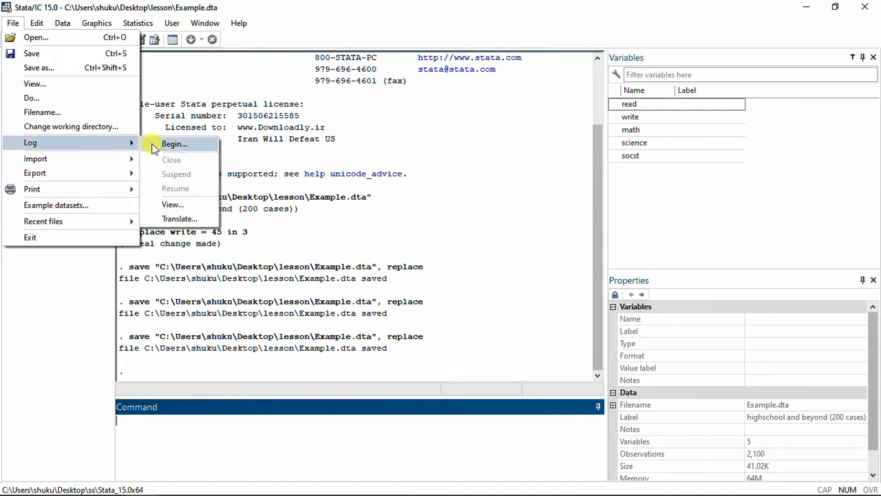
{"action": "left_click", "coordinate": [371, 150]}
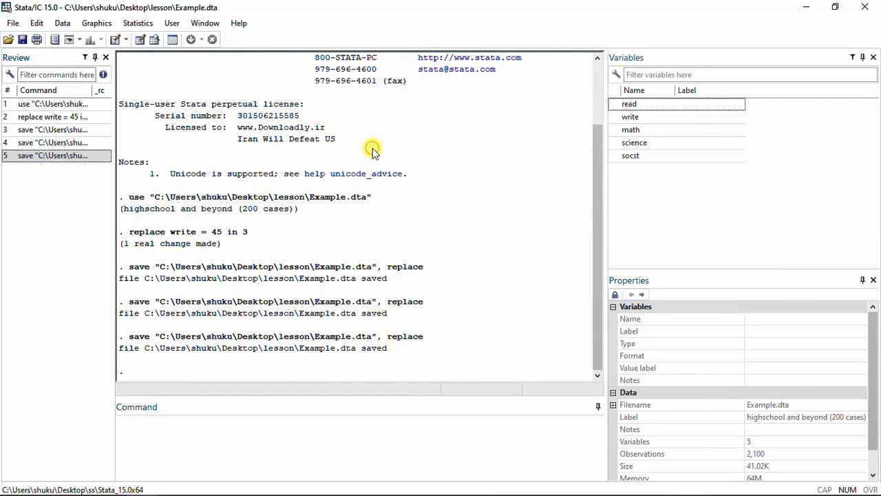
- Begin a cd command with an opening quotation mark for the folder path
{"action": "left_click", "coordinate": [197, 434]}
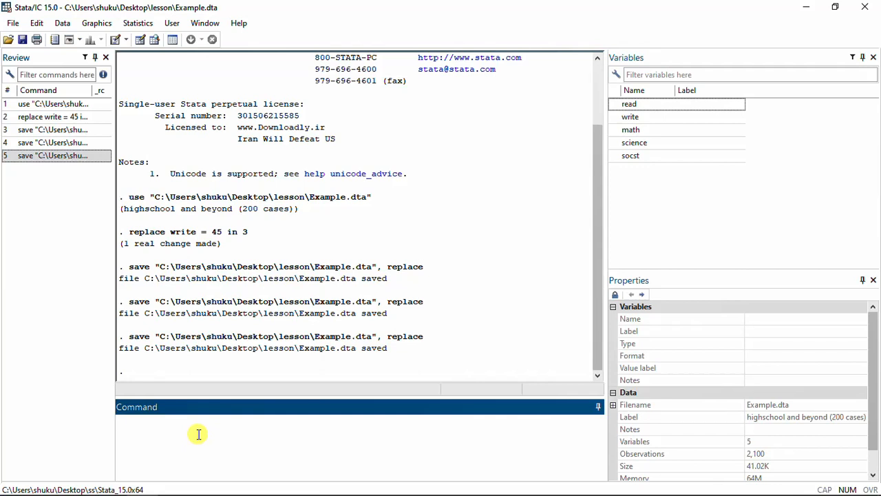
{"action": "type", "text": "cd"}
{"action": "type", "text": "\""}
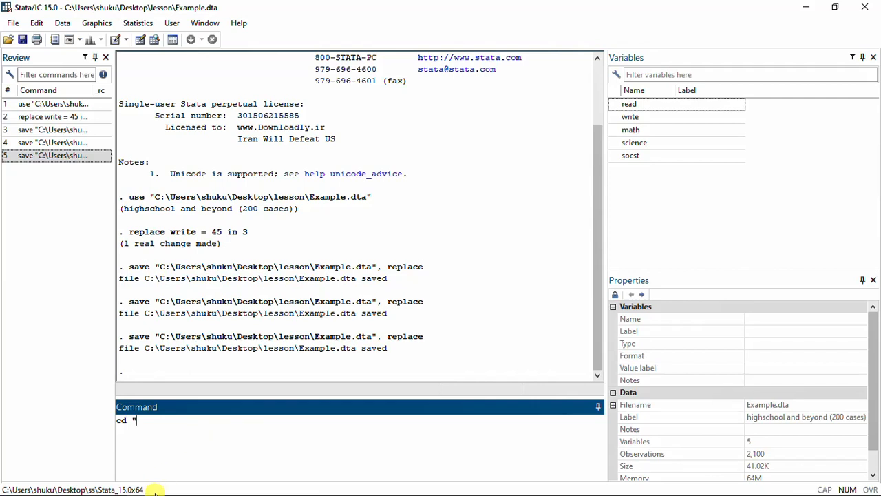
- Switch to File Explorer and create a folder named Analysis inside the lesson folder
{"action": "mouse_move", "coordinate": [141, 490]}
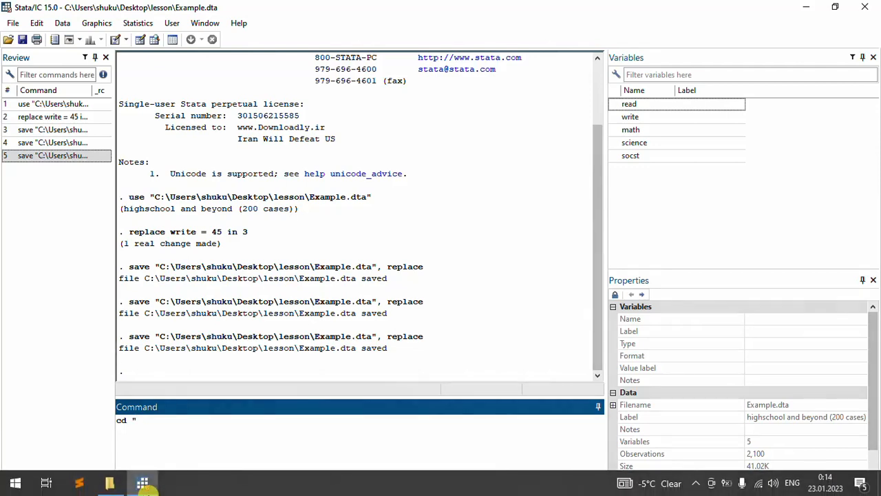
{"action": "left_click", "coordinate": [114, 484]}
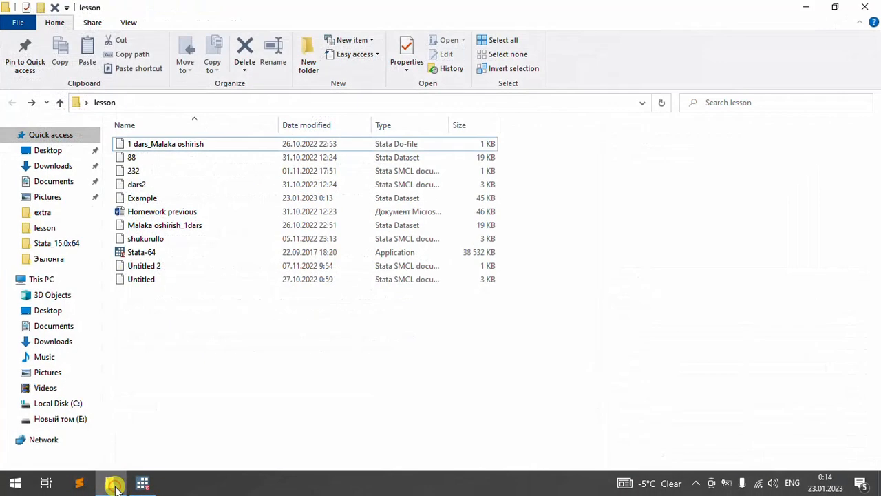
{"action": "right_click", "coordinate": [164, 303]}
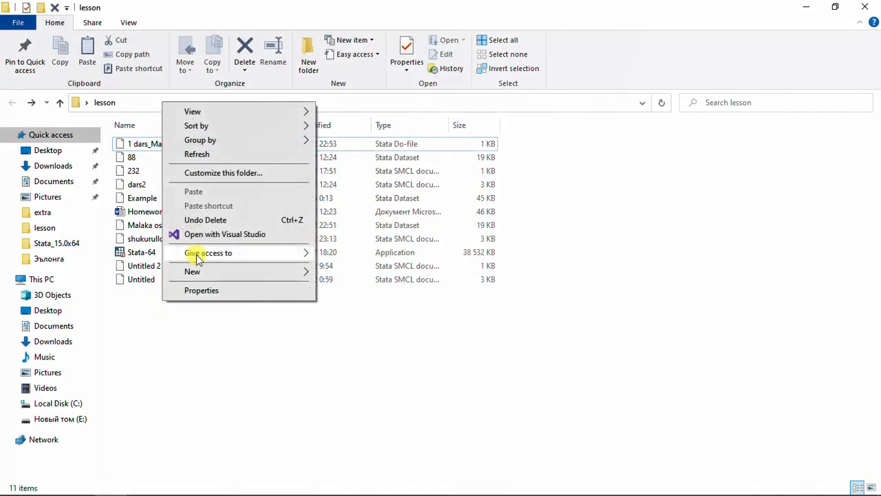
{"action": "mouse_move", "coordinate": [198, 273]}
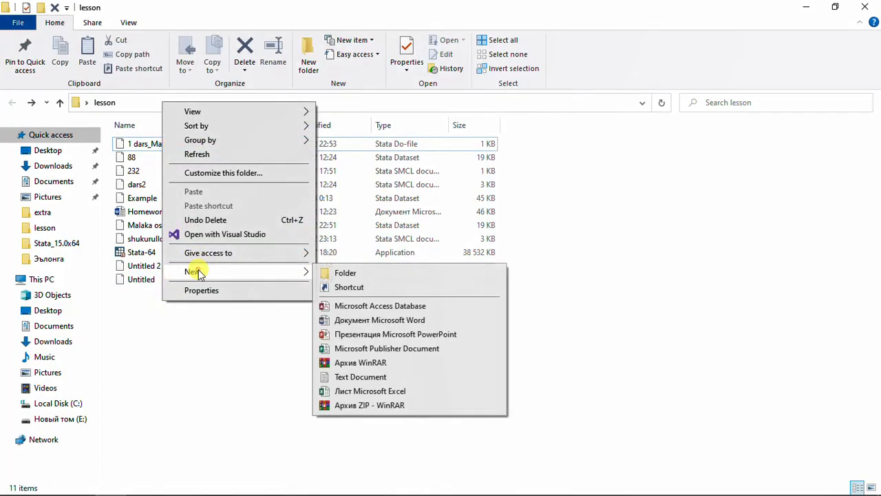
{"action": "left_click", "coordinate": [336, 277]}
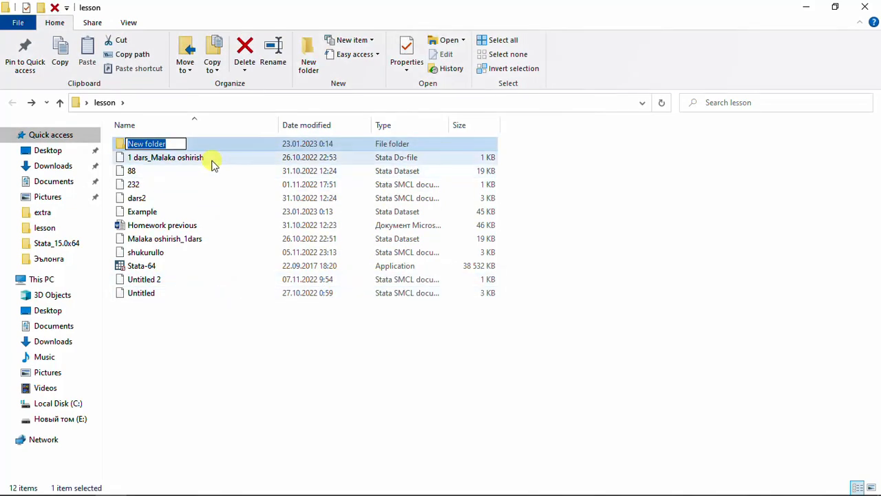
{"action": "type", "text": "An"}
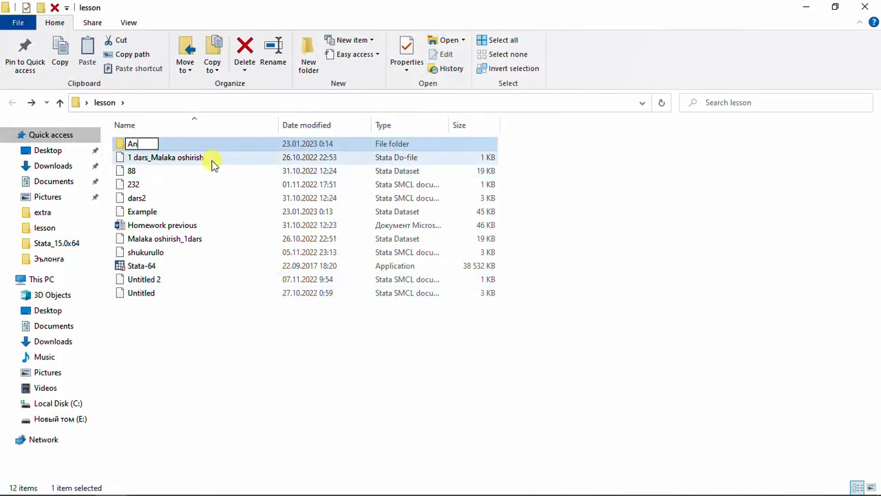
{"action": "type", "text": "alysis"}
{"action": "key", "text": "Return"}
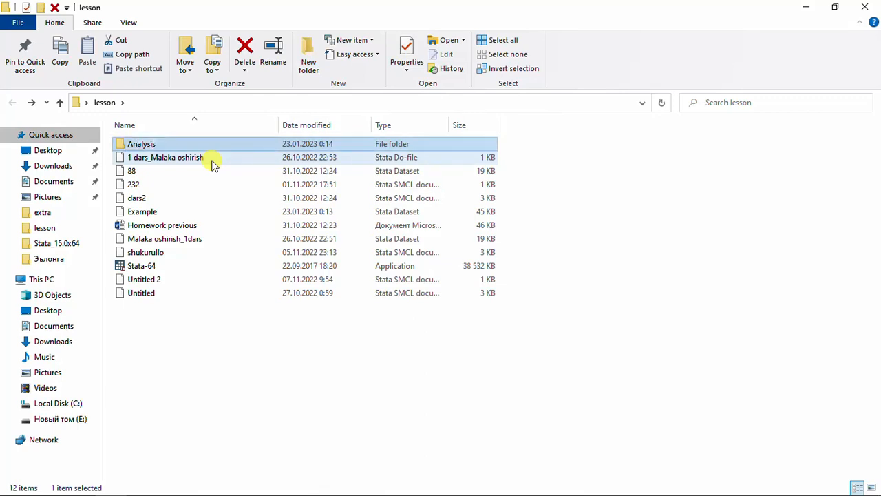
- Open the Analysis folder and copy its full path
{"action": "left_click", "coordinate": [172, 144]}
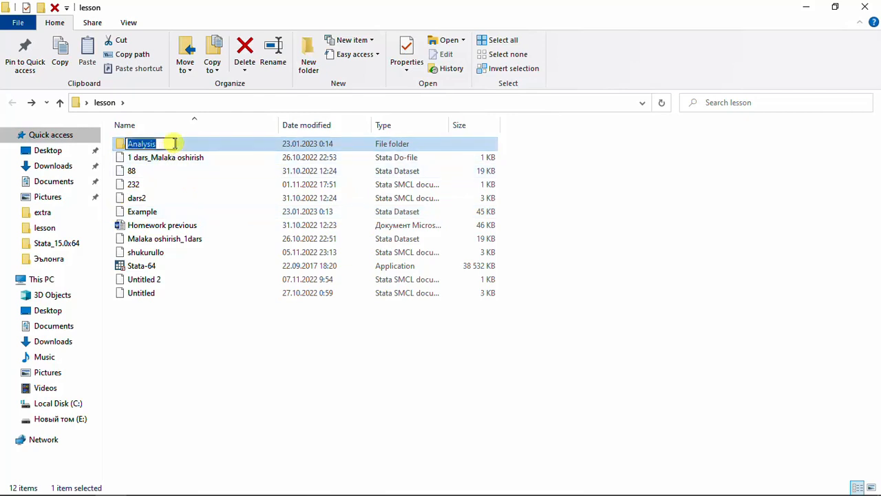
{"action": "left_click", "coordinate": [192, 155]}
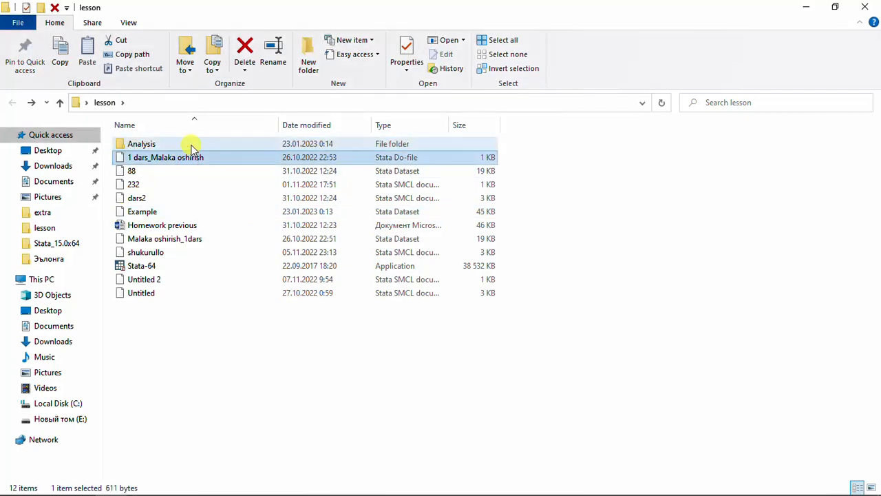
{"action": "double_click", "coordinate": [192, 145]}
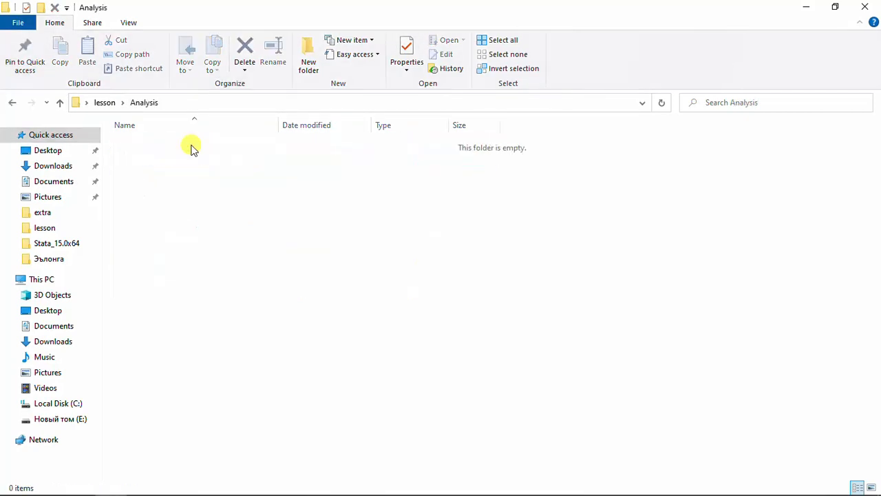
{"action": "left_click", "coordinate": [640, 103]}
{"action": "key", "text": "ctrl+c"}
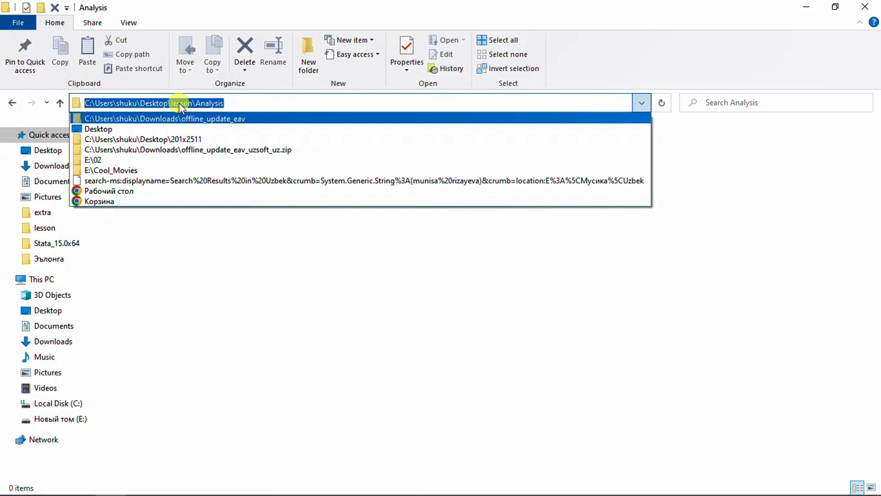
- Switch back to Stata, complete the cd command with the copied Analysis path and a closing quote, and run it
{"action": "left_click", "coordinate": [139, 484]}
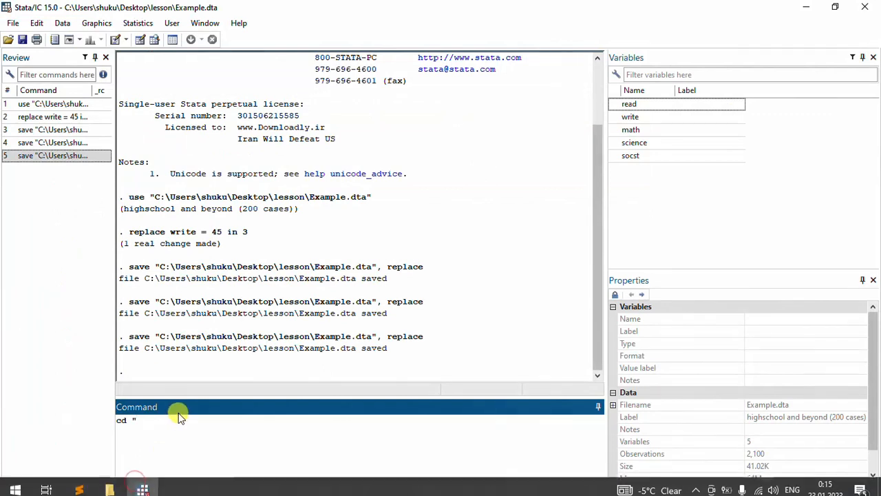
{"action": "key", "text": "ctrl+v"}
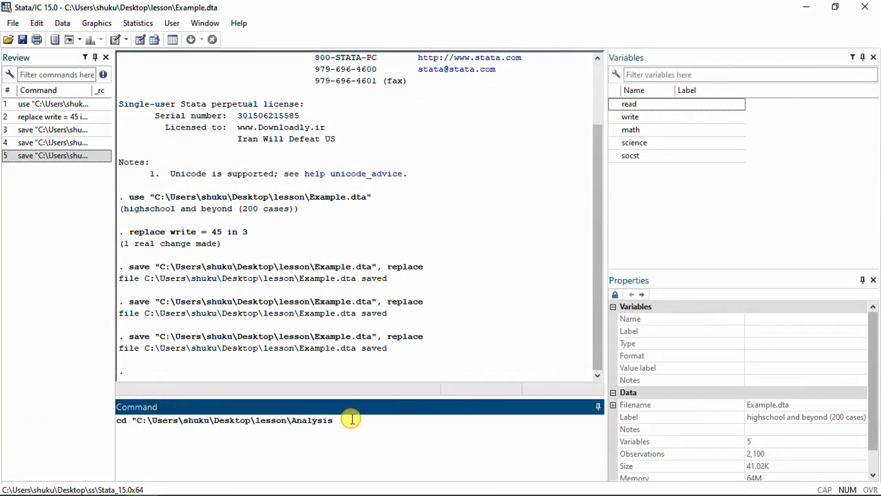
{"action": "type", "text": "\""}
{"action": "key", "text": "Return"}
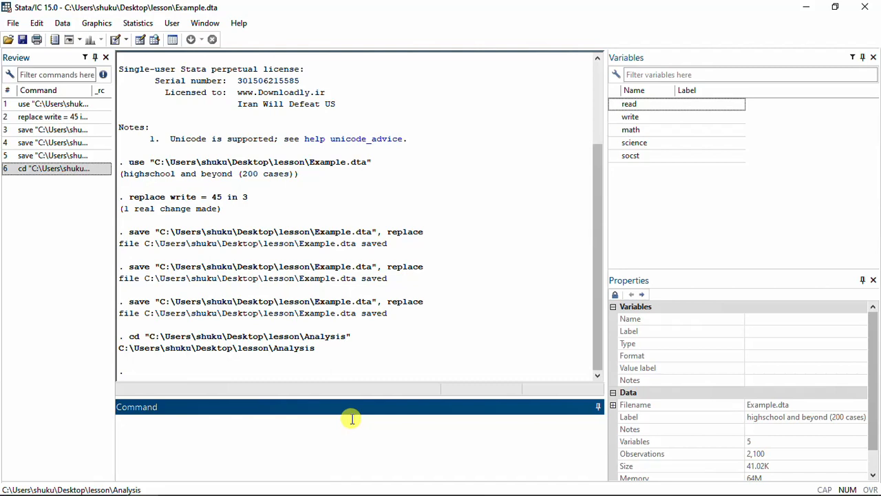
- Write the command log using "education",text without running it, highlighting the text option briefly
{"action": "type", "text": "log using \""}
{"action": "type", "text": "education"}
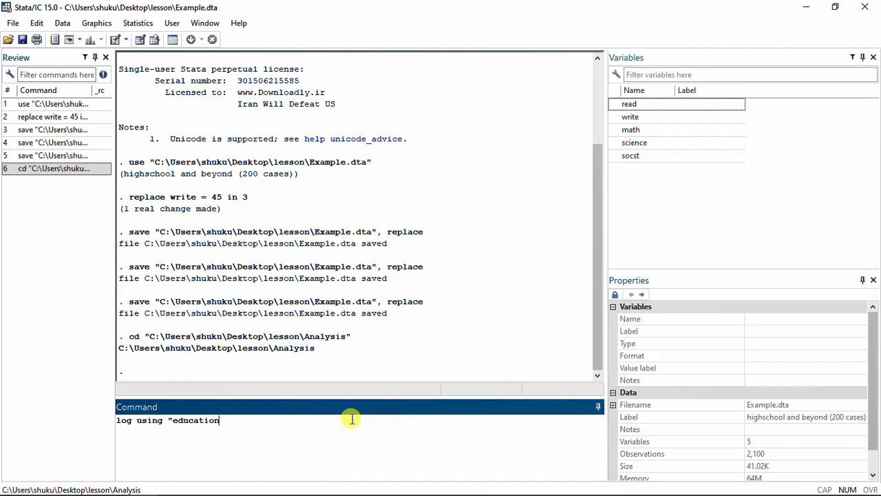
{"action": "type", "text": "\""}
{"action": "type", "text": ",text"}
{"action": "key", "text": "shift+Left"}
{"action": "key", "text": "shift+Left"}
{"action": "key", "text": "shift+Left"}
{"action": "key", "text": "shift+Left"}
{"action": "left_click", "coordinate": [351, 419]}
- Try the append option in the log command and swap it for the replace option
{"action": "type", "text": "a"}
{"action": "key", "text": "BackSpace"}
{"action": "type", "text": "append"}
{"action": "key", "text": "shift+Left"}
{"action": "key", "text": "shift+Left"}
{"action": "key", "text": "shift+Left"}
{"action": "key", "text": "shift+Left"}
{"action": "key", "text": "shift+Left"}
{"action": "key", "text": "shift+Left"}
{"action": "type", "text": "repale"}
{"action": "key", "text": "BackSpace"}
{"action": "key", "text": "BackSpace"}
{"action": "key", "text": "BackSpace"}
{"action": "type", "text": "lace"}
- Remove the replace option and start the text log by running log using "education",text
{"action": "key", "text": "BackSpace"}
{"action": "key", "text": "BackSpace"}
{"action": "key", "text": "BackSpace"}
{"action": "key", "text": "BackSpace"}
{"action": "key", "text": "BackSpace"}
{"action": "key", "text": "BackSpace"}
{"action": "key", "text": "BackSpace"}
{"action": "key", "text": "BackSpace"}
{"action": "key", "text": "Return"}
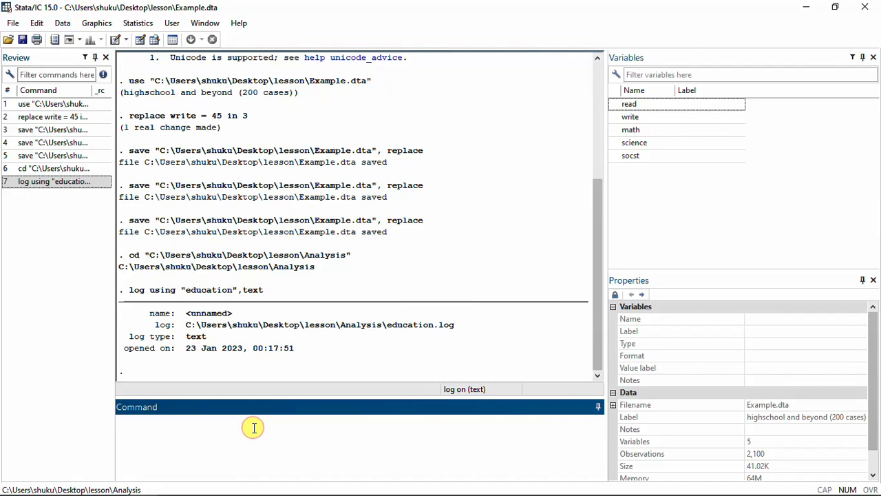
- Check the education log file in the Analysis folder in File Explorer, and switch back to Stata
{"action": "left_click", "coordinate": [116, 486]}
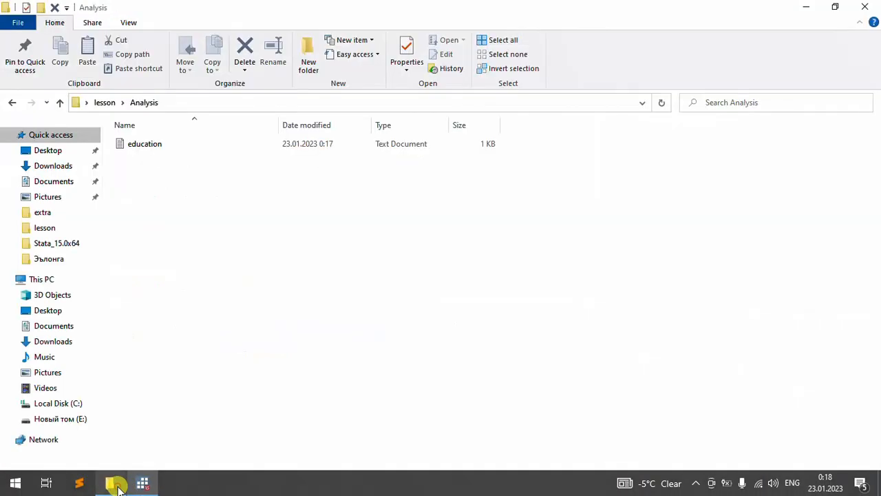
{"action": "left_click", "coordinate": [276, 149]}
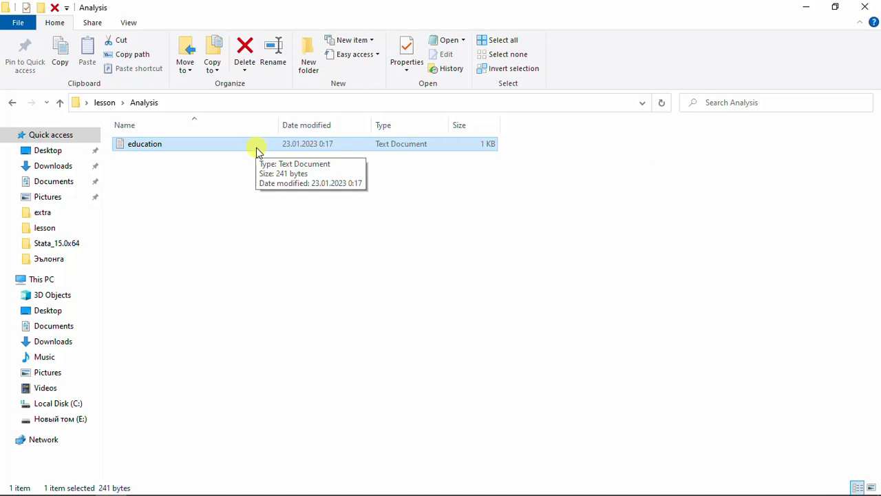
{"action": "mouse_move", "coordinate": [110, 490]}
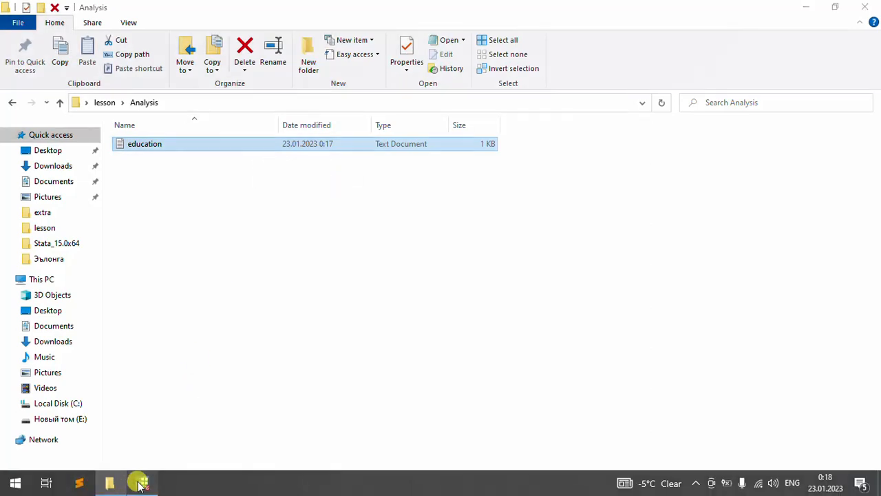
{"action": "left_click", "coordinate": [141, 483]}
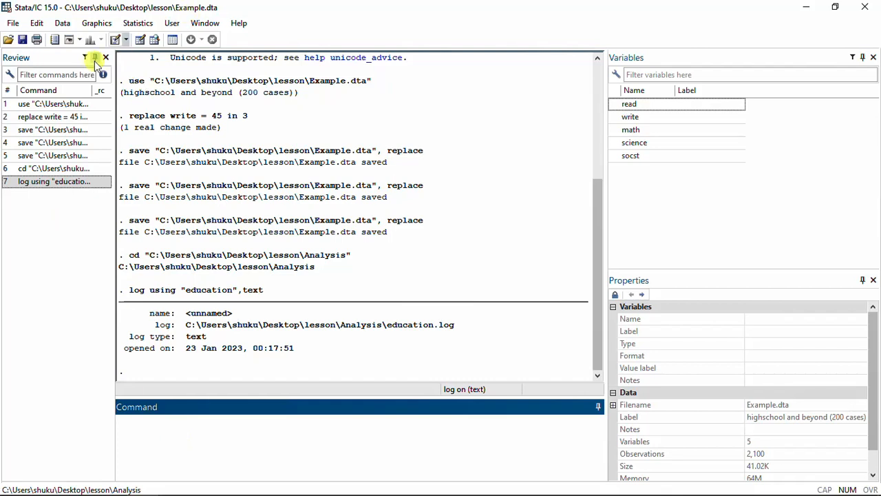
- Inspect the Example dataset's variables and values in the Data Editor, and close it
{"action": "left_click", "coordinate": [139, 43]}
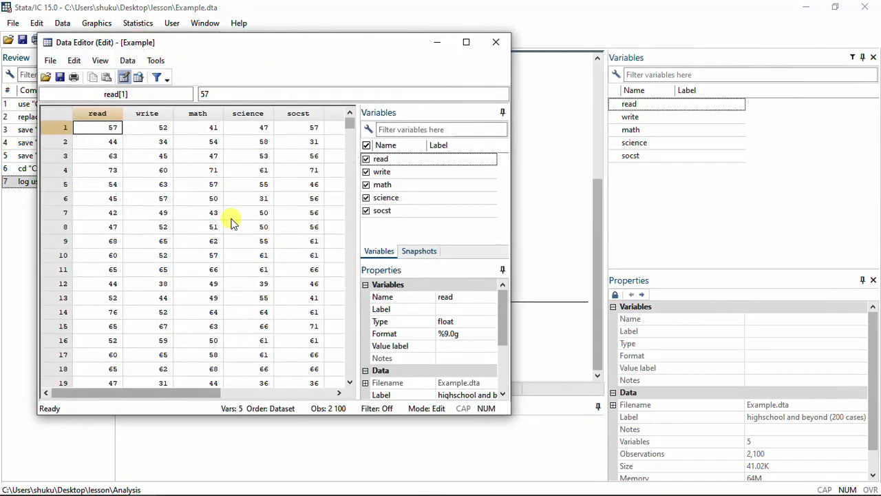
{"action": "scroll", "coordinate": [232, 228], "scroll_direction": "right", "scroll_amount": 4}
{"action": "scroll", "coordinate": [231, 227], "scroll_direction": "left", "scroll_amount": 4}
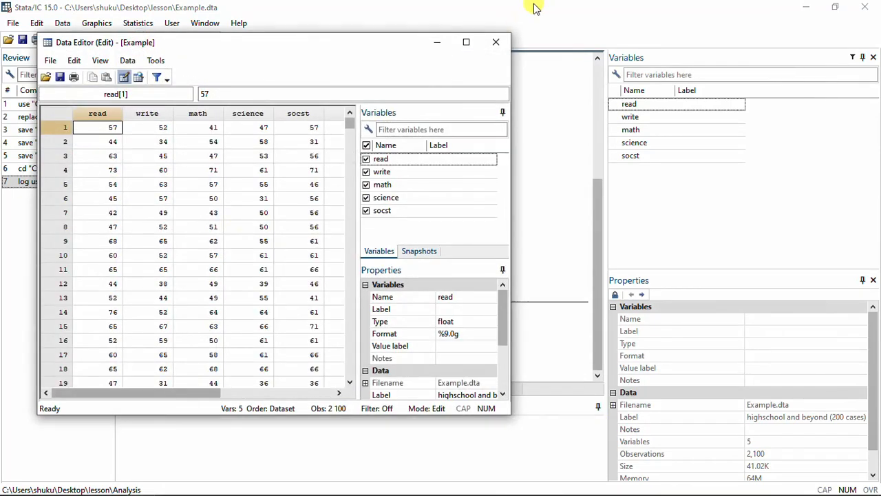
{"action": "left_click", "coordinate": [498, 43]}
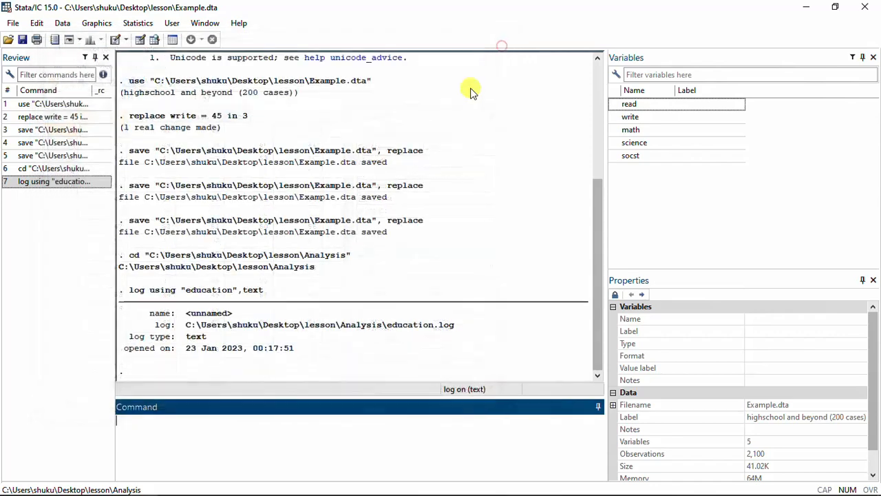
- Label the dataset by running label data "education", and check the dataset's label property
{"action": "left_click", "coordinate": [261, 422]}
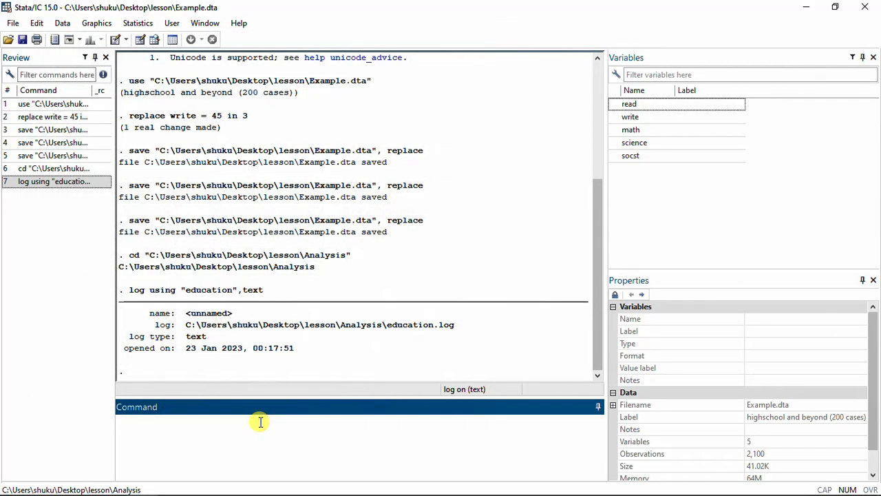
{"action": "type", "text": "label data \""}
{"action": "type", "text": "educati"}
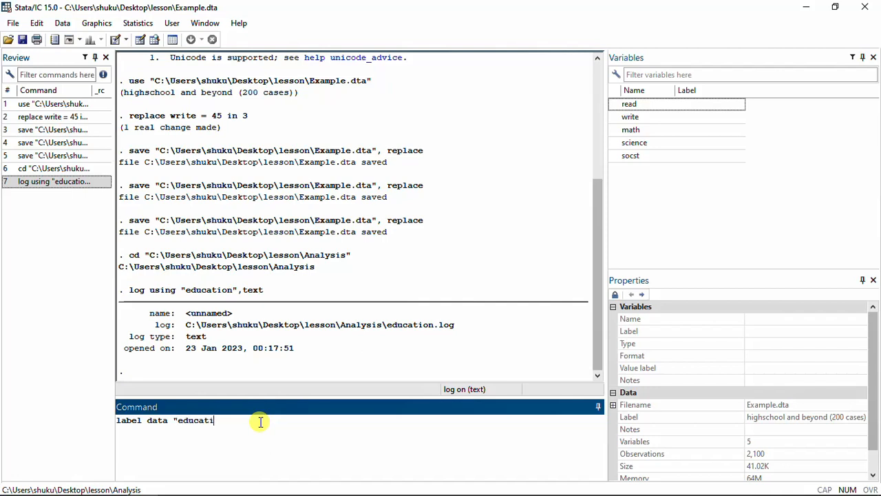
{"action": "type", "text": "on\""}
{"action": "key", "text": "Return"}
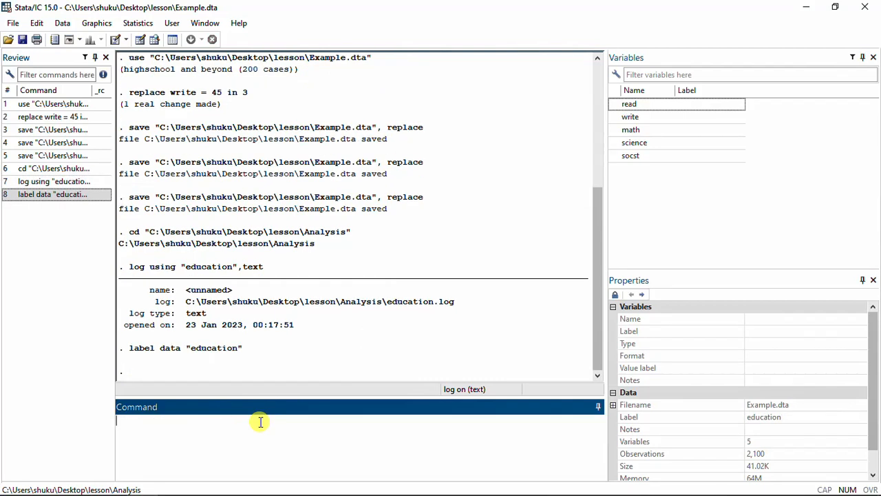
{"action": "left_click", "coordinate": [648, 416]}
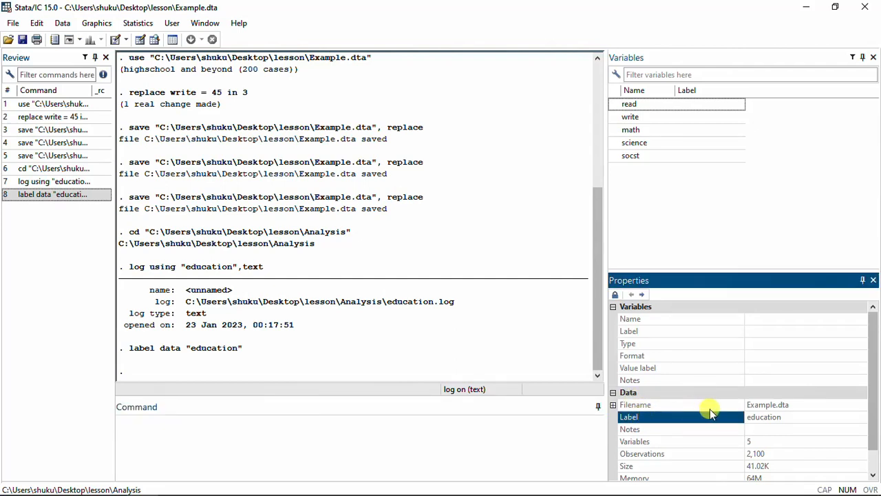
- Add a dataset note by running notes: the data is given by prof, and review the dataset's properties
{"action": "left_click", "coordinate": [351, 435]}
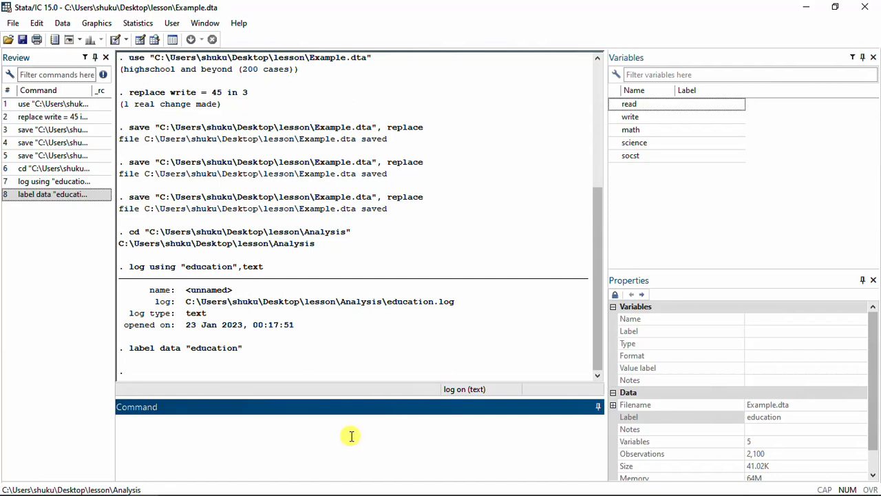
{"action": "type", "text": "notes: the data is give"}
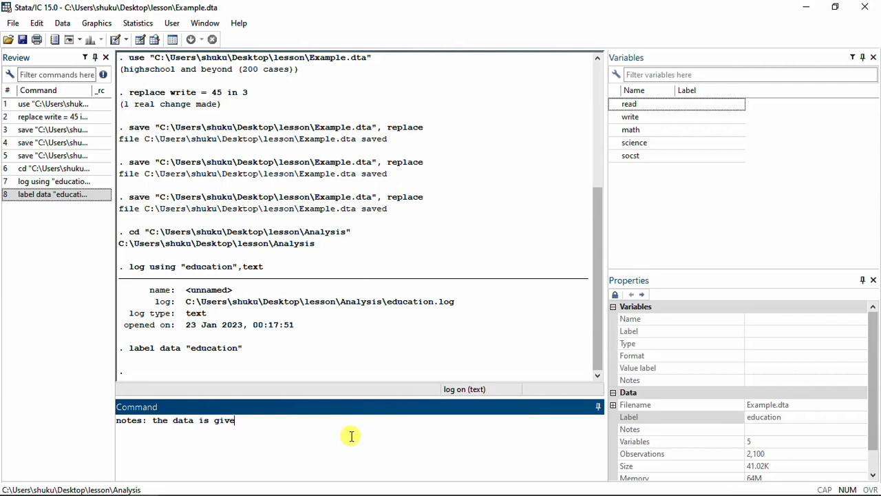
{"action": "type", "text": "n by prof"}
{"action": "key", "text": "Return"}
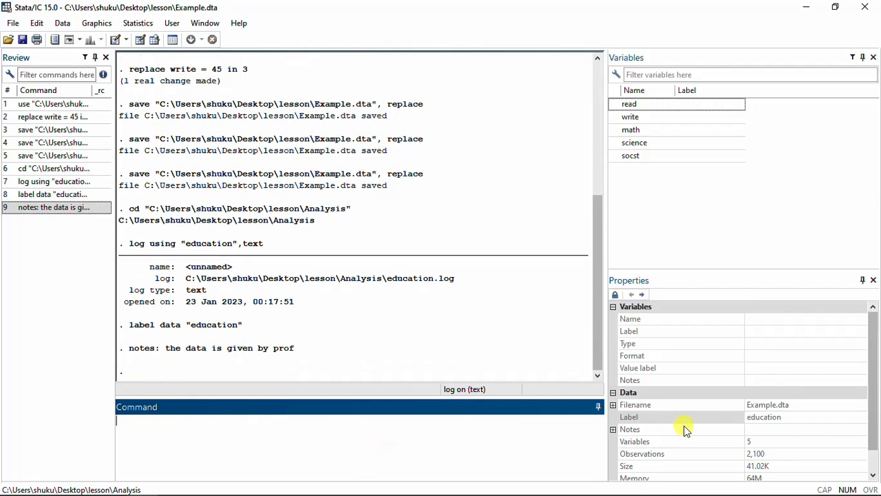
{"action": "scroll", "coordinate": [741, 425], "scroll_direction": "down", "scroll_amount": 1}
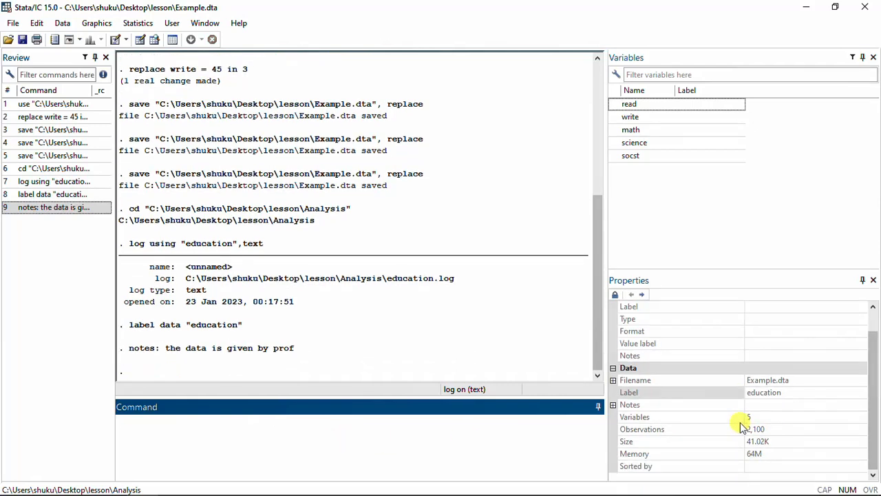
{"action": "scroll", "coordinate": [740, 422], "scroll_direction": "up", "scroll_amount": 1}
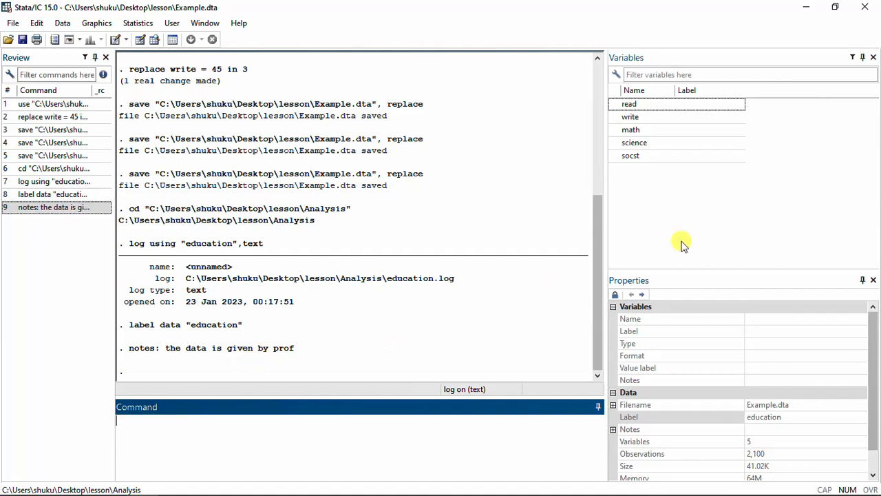
{"action": "scroll", "coordinate": [688, 398], "scroll_direction": "down", "scroll_amount": 1}
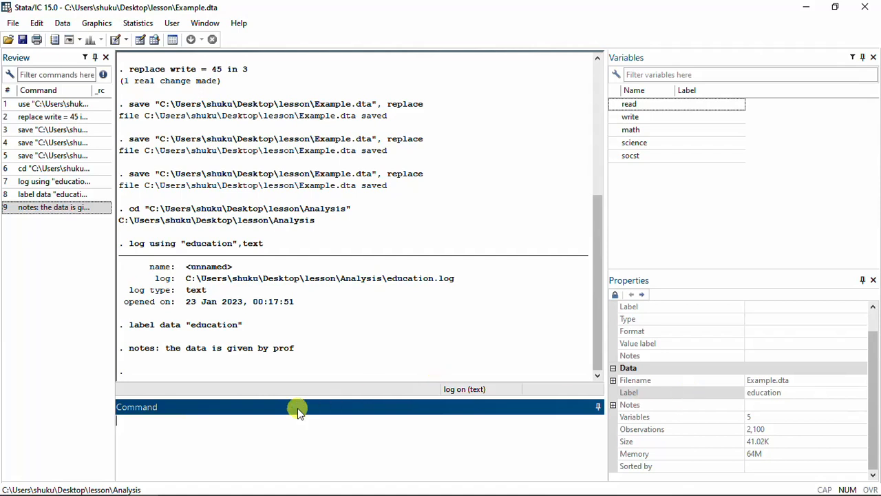
- Label the read variable by running label variable read "read score"
{"action": "left_click", "coordinate": [263, 430]}
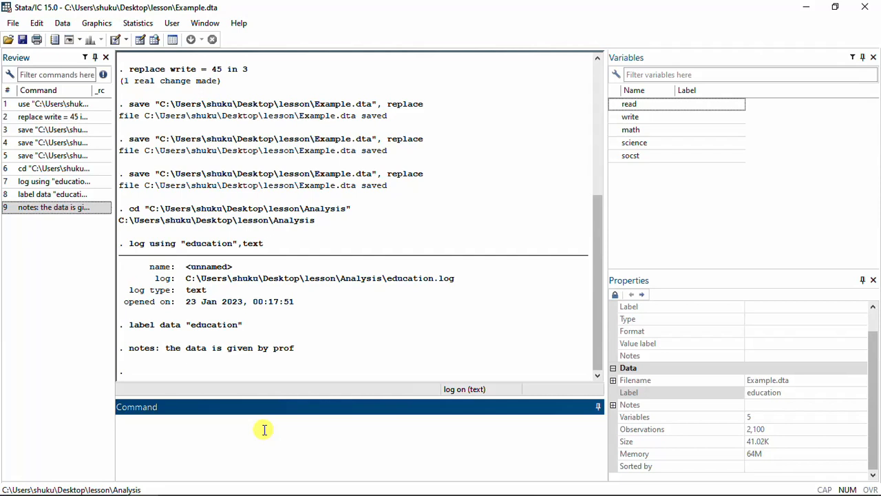
{"action": "type", "text": "label variable read"}
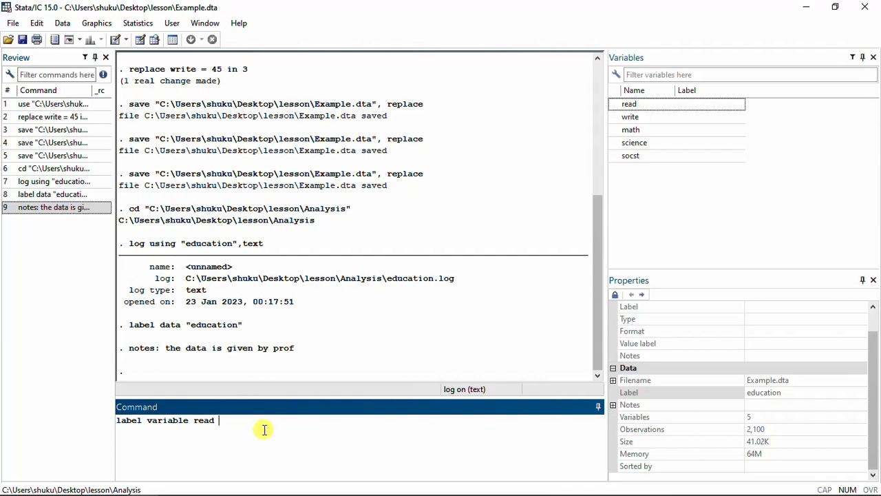
{"action": "type", "text": "\"read score\""}
{"action": "key", "text": "Return"}
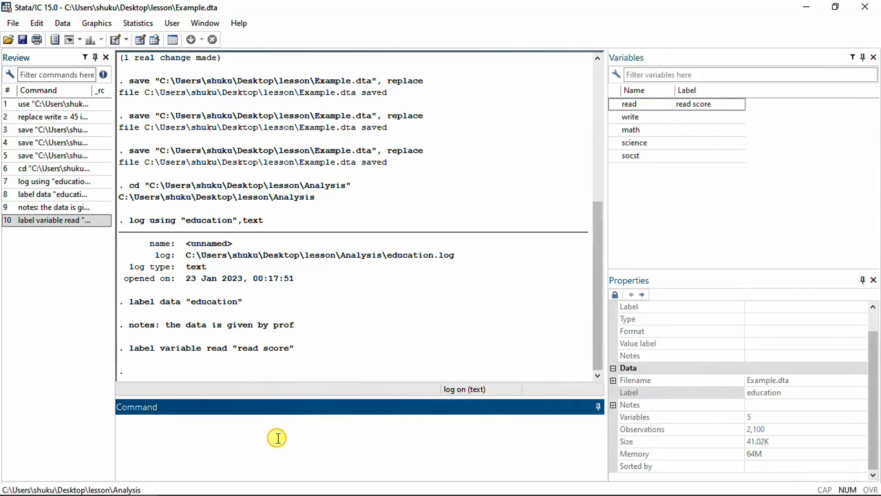
- Label the write variable with the abbreviated command lab variable write "write score"
{"action": "type", "text": "lab variable "}
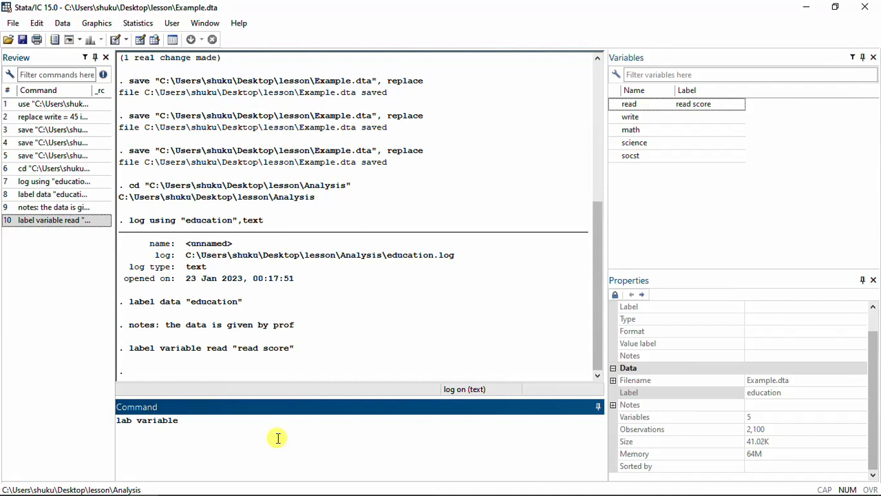
{"action": "type", "text": "write \"write score\""}
{"action": "key", "text": "Return"}
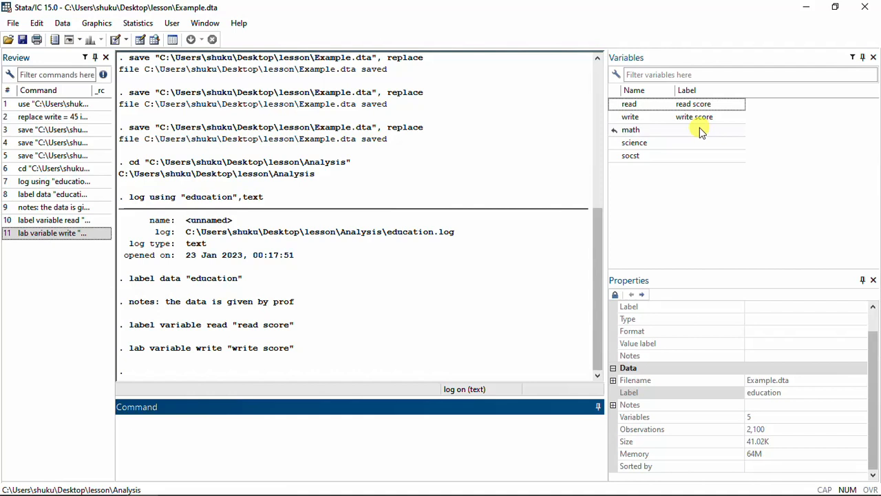
- Unlock the properties for editing and set the math variable's label to math score there
{"action": "left_click", "coordinate": [635, 131]}
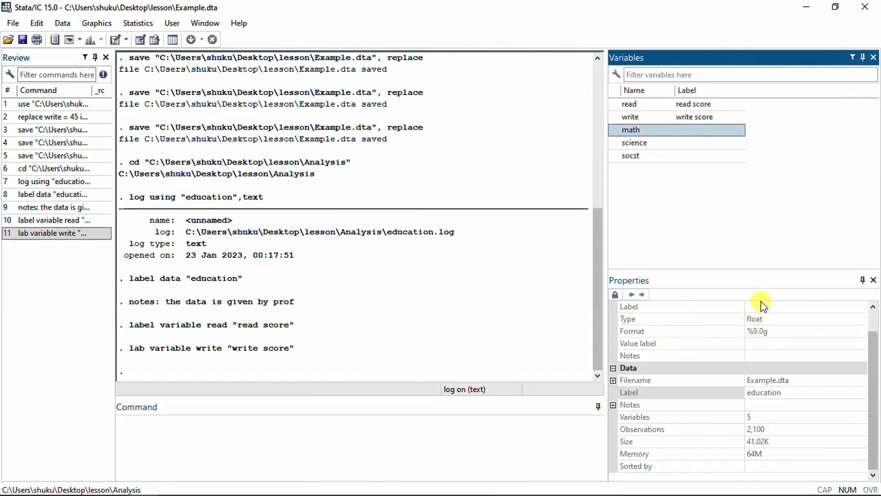
{"action": "left_click", "coordinate": [614, 294]}
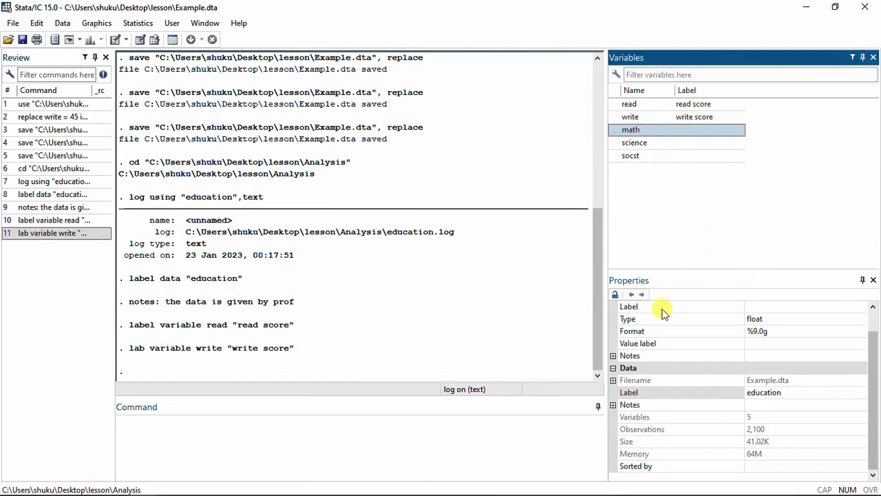
{"action": "scroll", "coordinate": [663, 313], "scroll_direction": "up", "scroll_amount": 1}
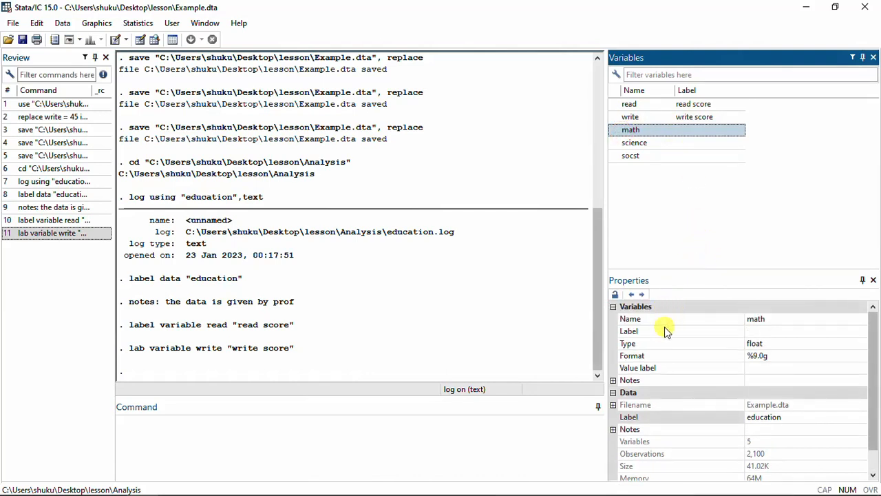
{"action": "left_click", "coordinate": [751, 330]}
{"action": "left_click", "coordinate": [751, 330]}
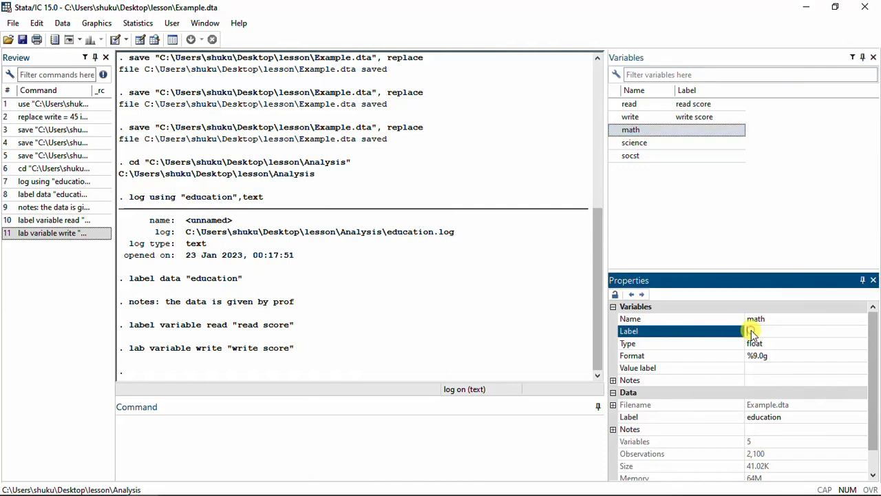
{"action": "type", "text": "math score"}
{"action": "key", "text": "Return"}
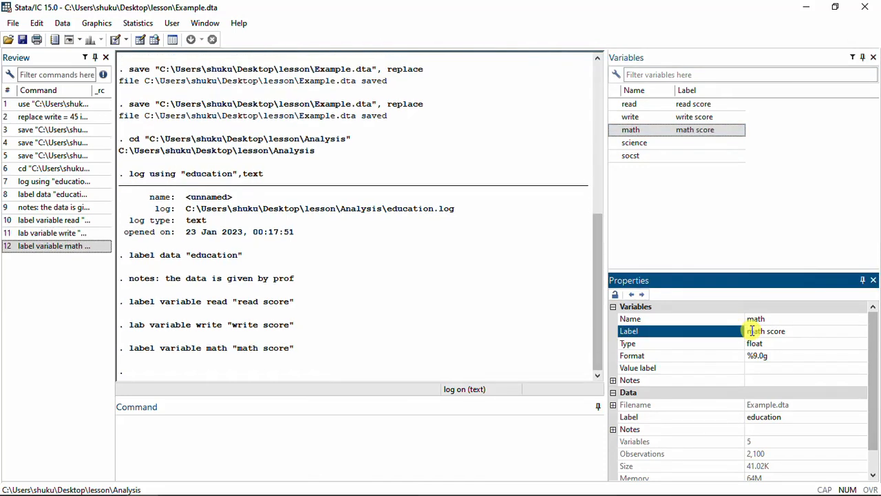
- Set the science variable's label property to science score
{"action": "left_click", "coordinate": [647, 142]}
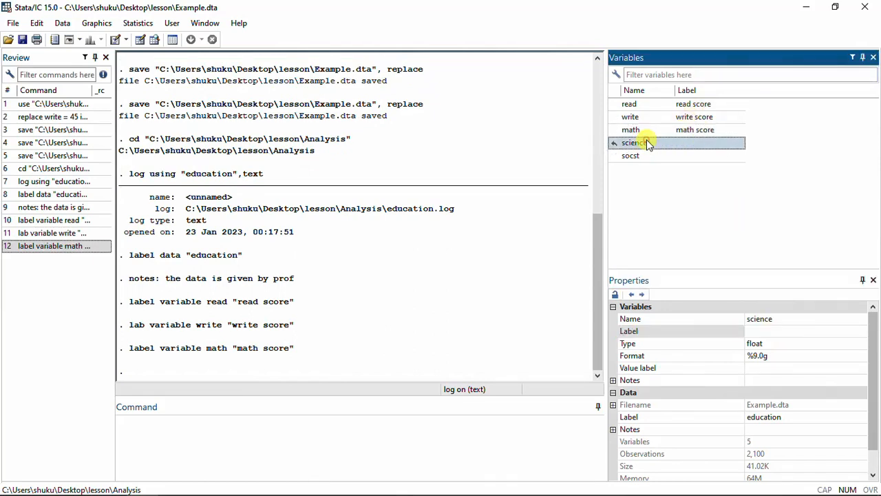
{"action": "left_click", "coordinate": [753, 332]}
{"action": "type", "text": "sc"}
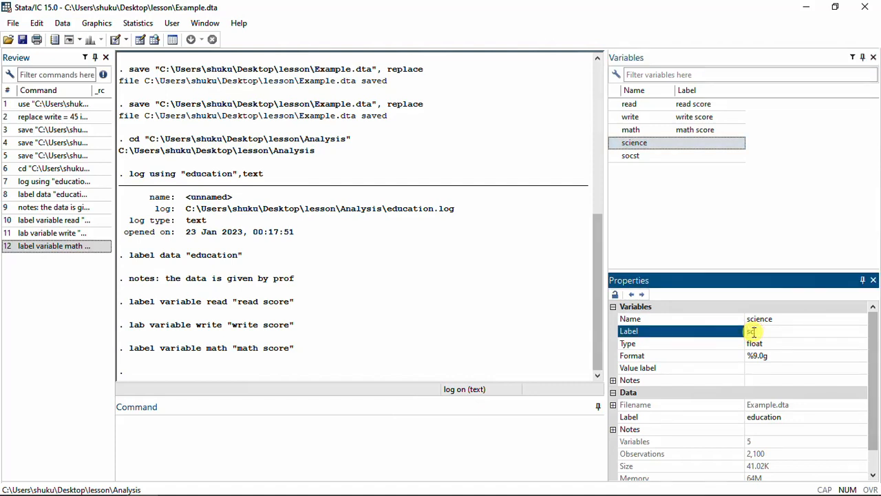
{"action": "type", "text": "ience score"}
{"action": "key", "text": "Return"}
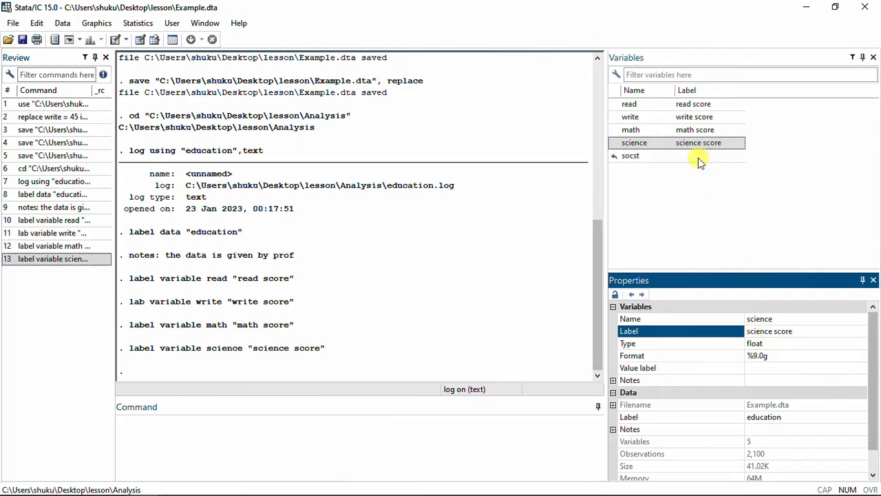
- Set the socst variable's label property to socst score and look back over the session's earlier output
{"action": "left_click", "coordinate": [665, 156]}
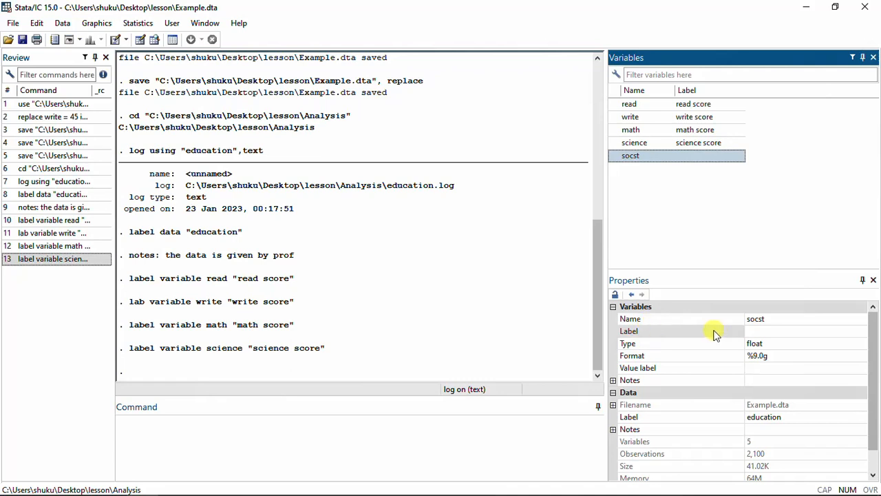
{"action": "left_click", "coordinate": [754, 330]}
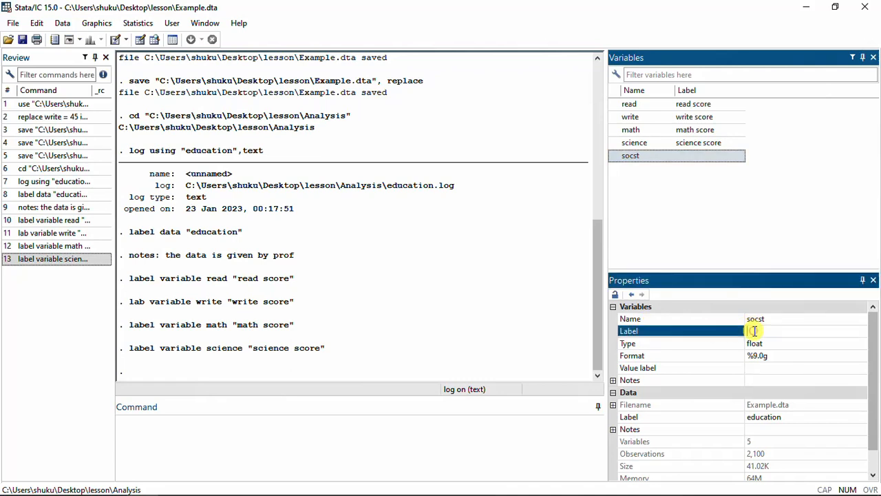
{"action": "type", "text": "so"}
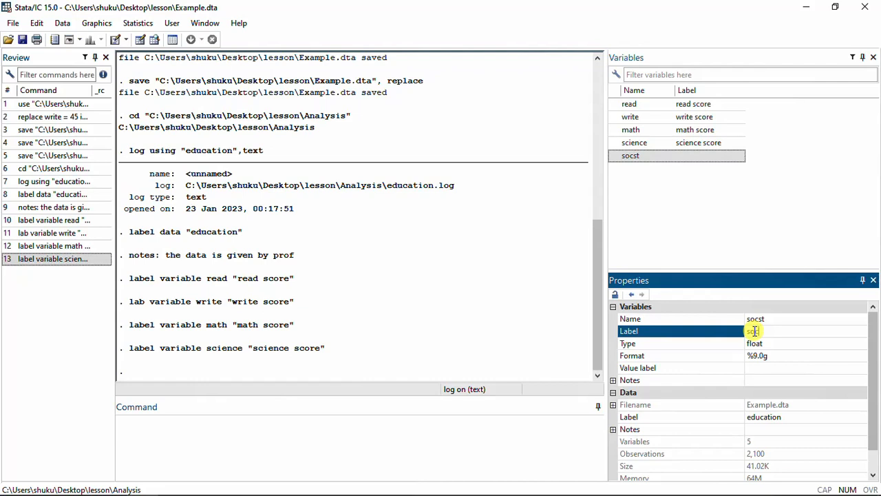
{"action": "type", "text": "cst score"}
{"action": "key", "text": "Return"}
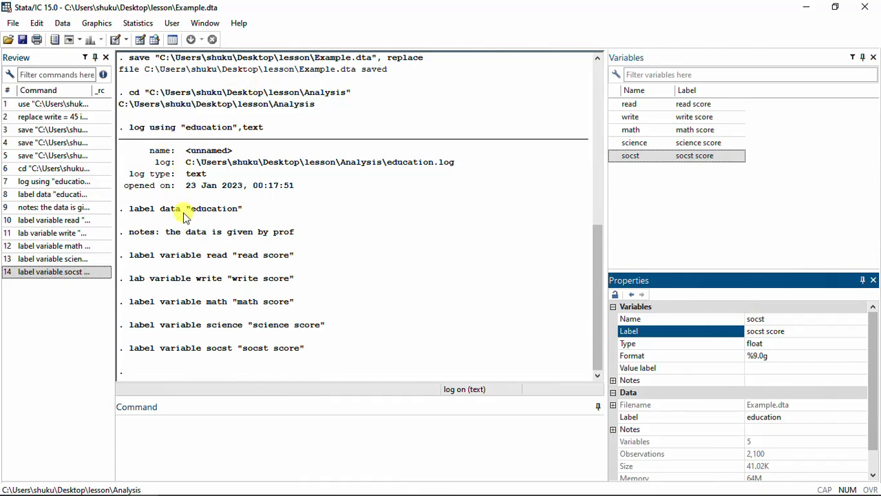
{"action": "scroll", "coordinate": [186, 213], "scroll_direction": "up", "scroll_amount": 8}
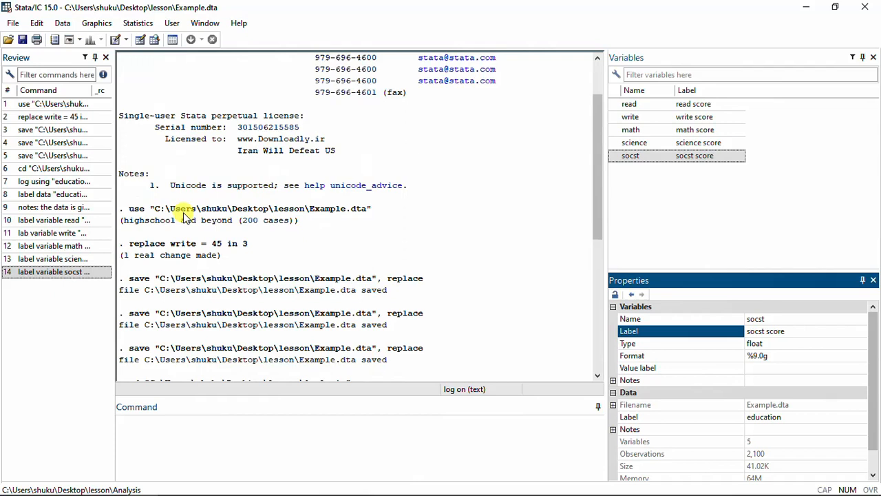
{"action": "scroll", "coordinate": [184, 216], "scroll_direction": "up", "scroll_amount": 2}
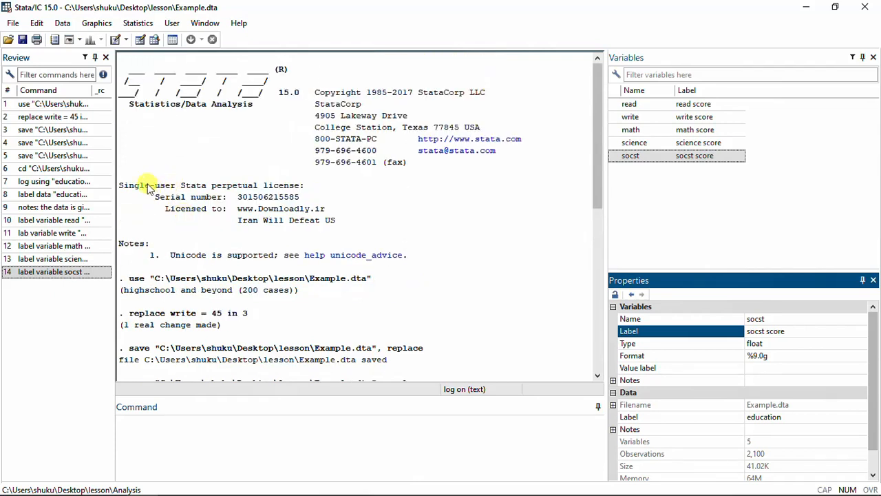